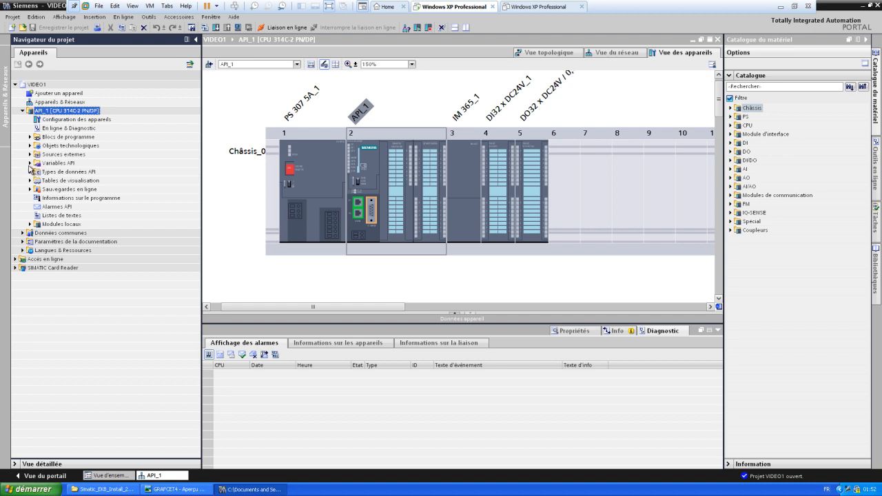
- Open API_1's standard variable table and consult the GRAFCET4 diagram for the sensors and actuators to declare
left_click(29, 163)
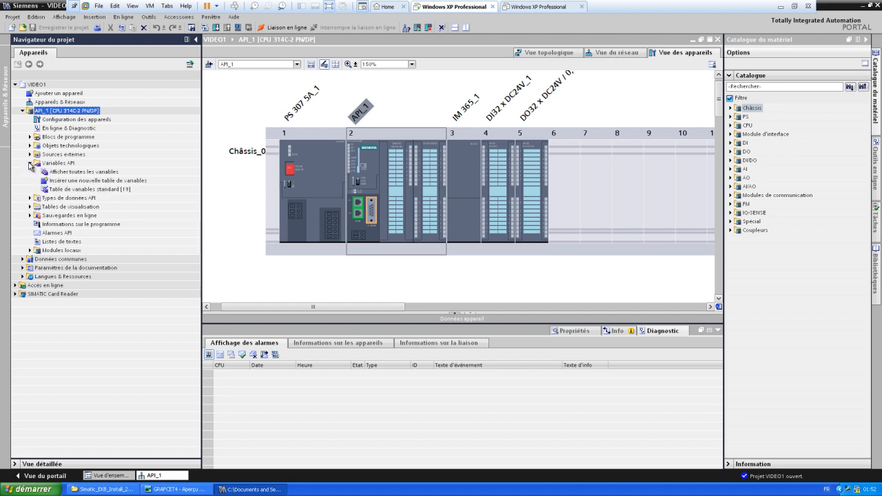
double_click(74, 189)
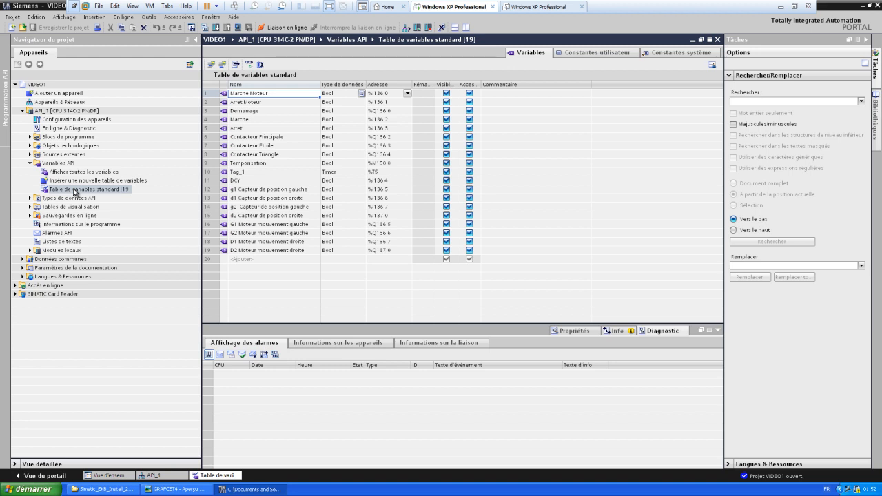
left_click(151, 490)
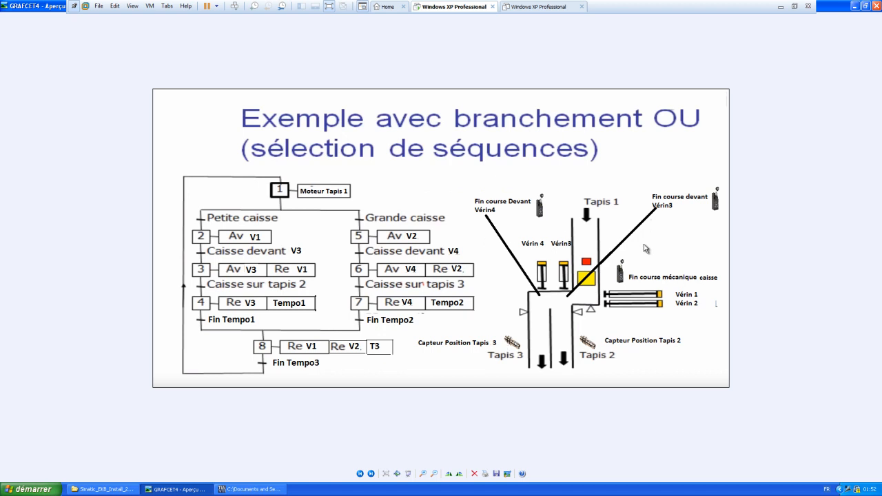
left_click(247, 489)
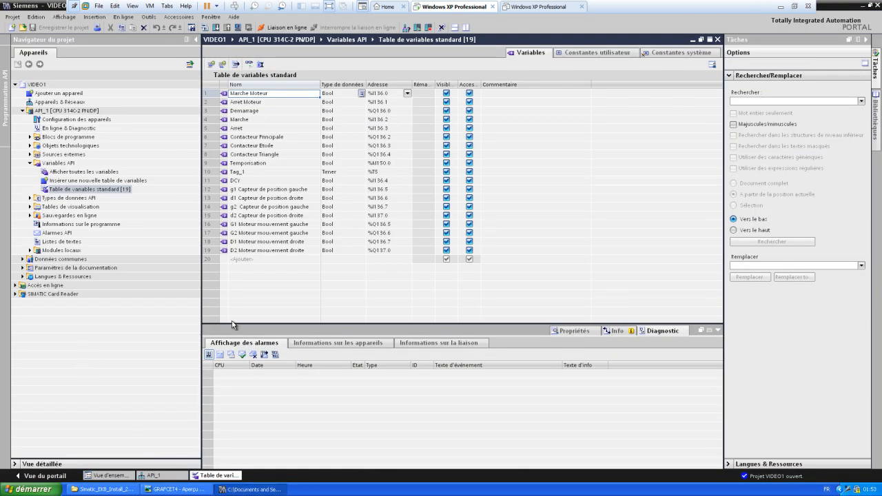
- Add a variable named "Fin de Course Caisse" in the first free row, checking its name against the GRAFCET4 diagram
left_click(239, 258)
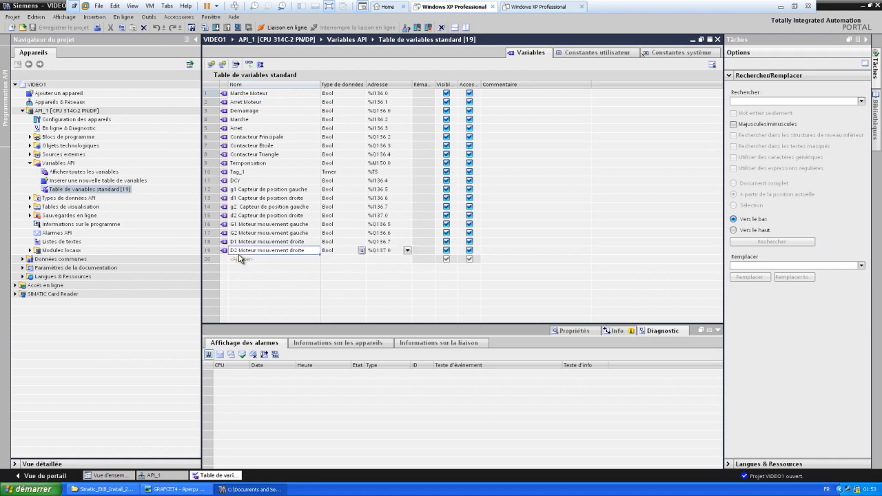
left_click(239, 261)
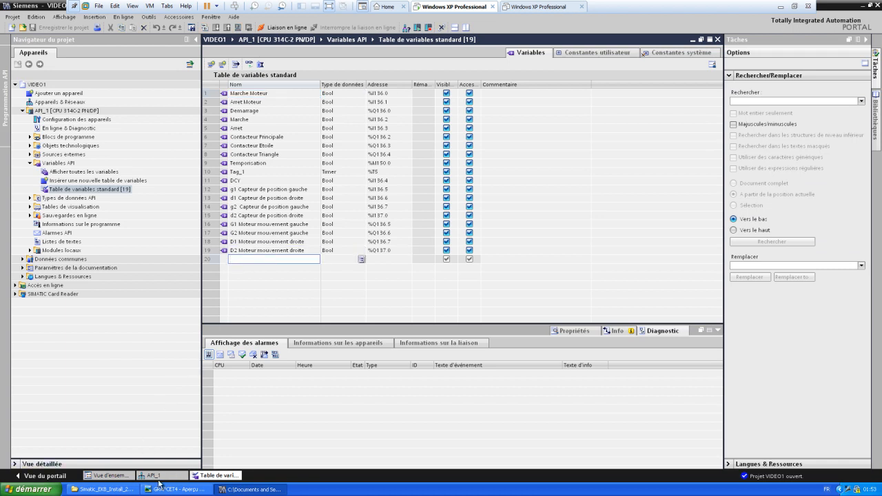
left_click(173, 490)
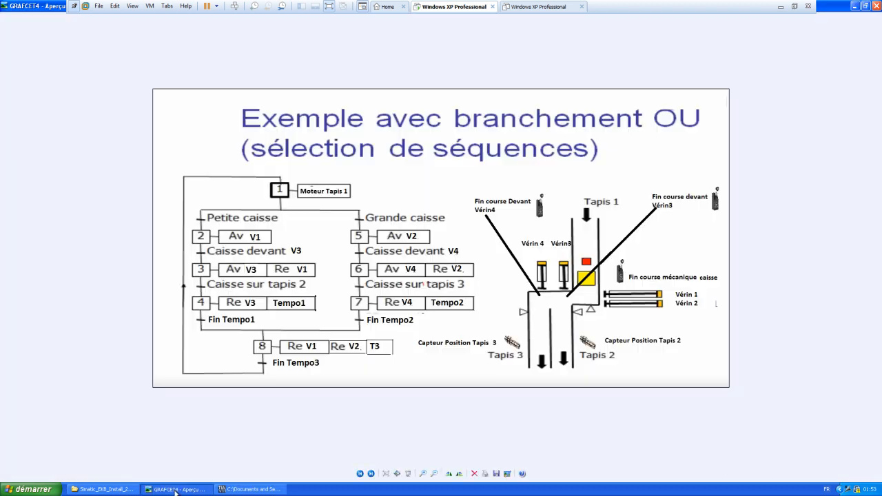
left_click(176, 490)
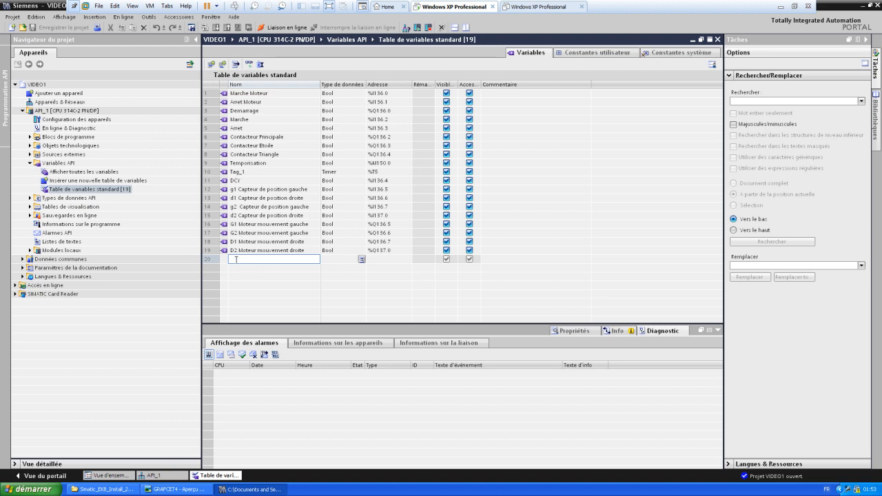
type("Fin de Course Caisse")
key("Return")
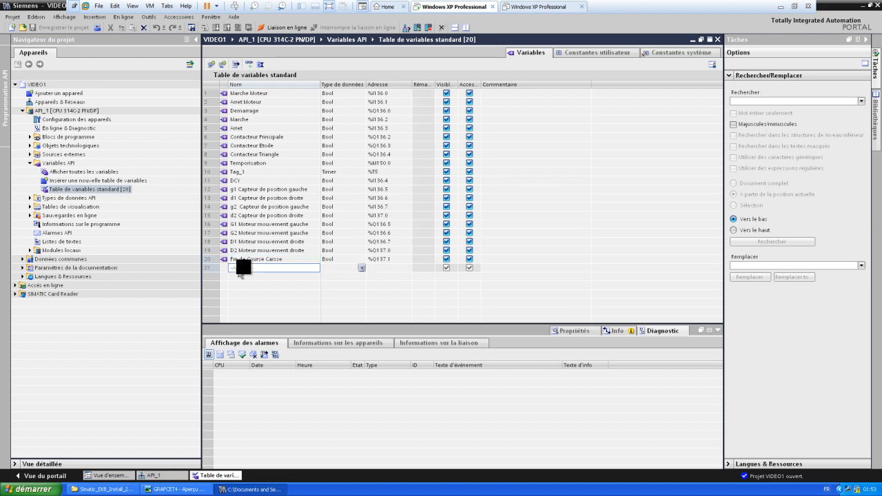
- Set the address of Fin de Course Caisse to input %I137.2, using operand identifier I and bit number 2
left_click(386, 262)
left_click(408, 259)
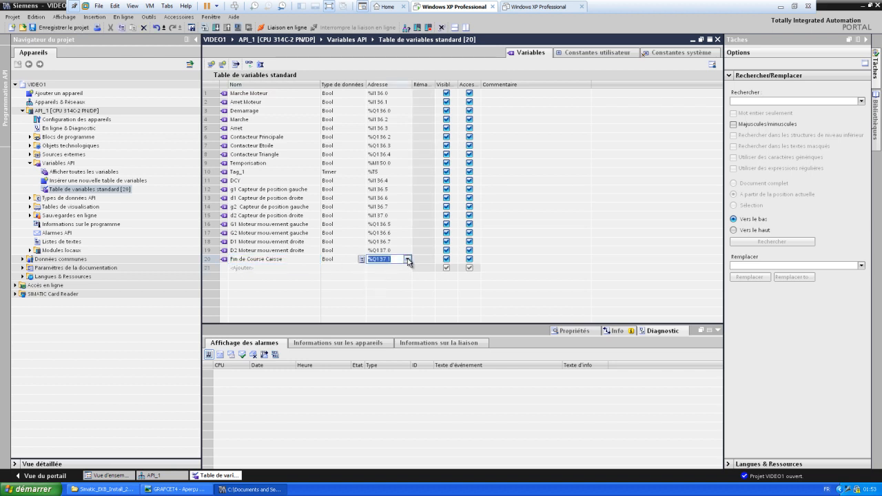
left_click(518, 274)
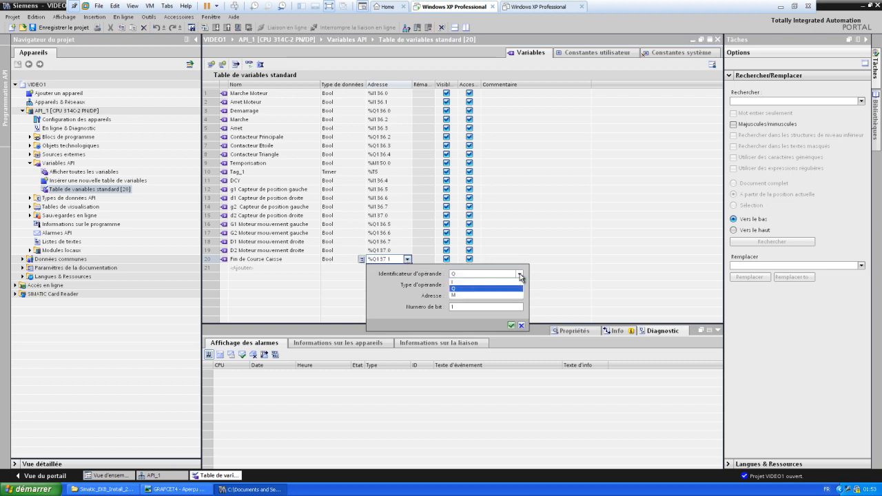
left_click(508, 281)
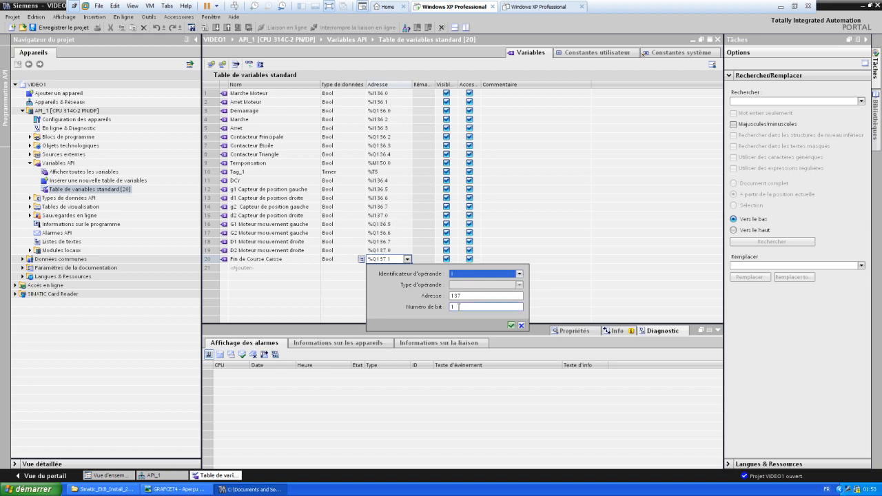
left_click(458, 308)
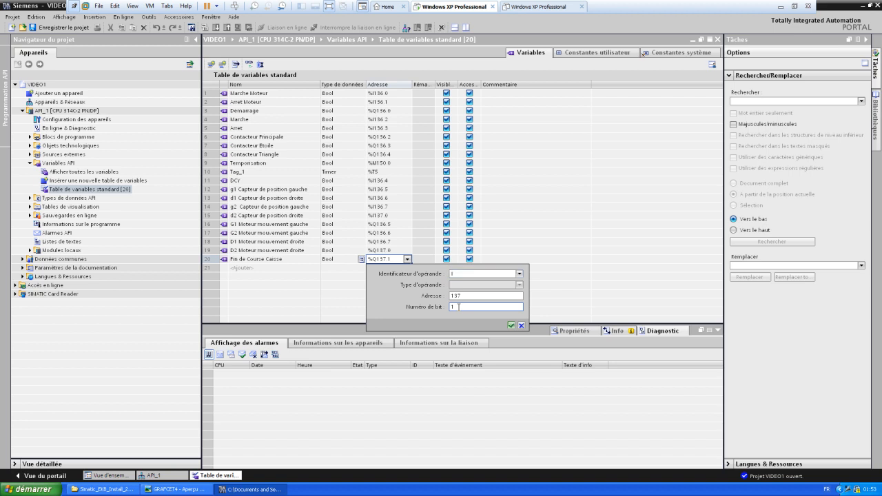
type("2")
left_click(511, 326)
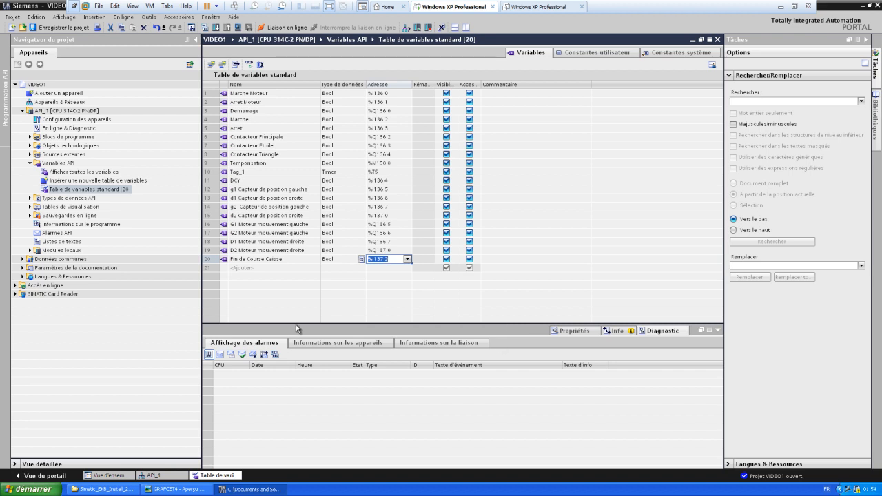
- Add two variables named "Fin de Course Vérin 3" and "Fin de course Vérin 4" in the next free rows
left_click(240, 267)
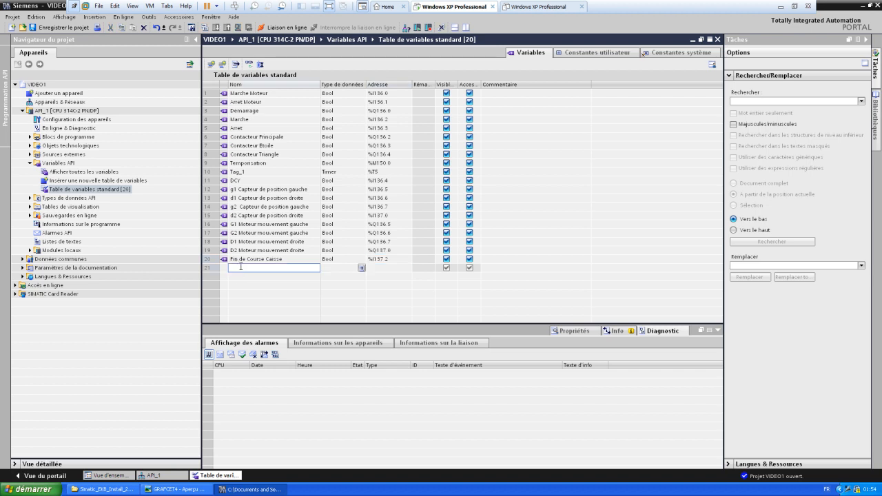
type("Fin de Course Verin 3")
key("Return")
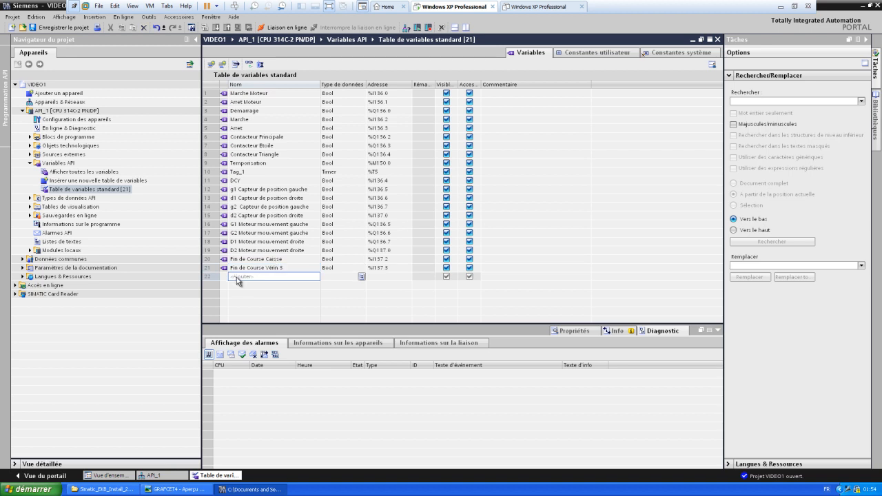
left_click(237, 276)
type("Fin de course Vérin 4")
key("Return")
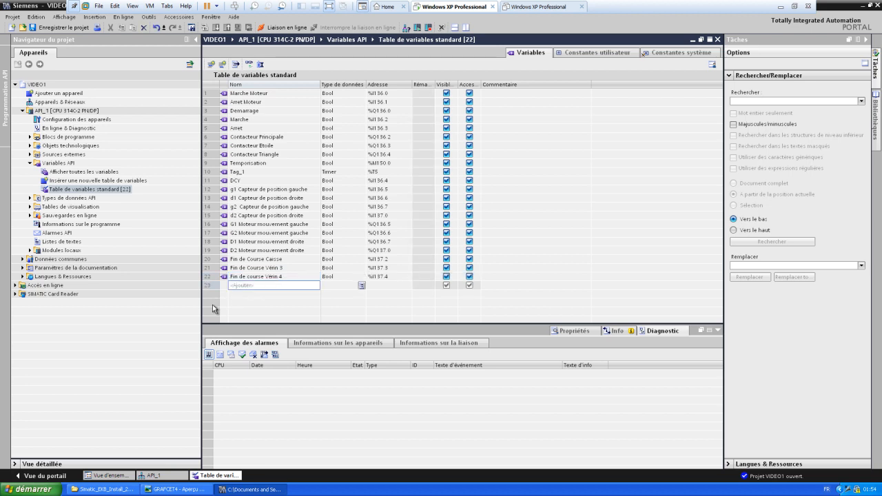
- Check the GRAFCET4 diagram and add a variable named "Capteur Position Tapis2" in the next free row
left_click(157, 491)
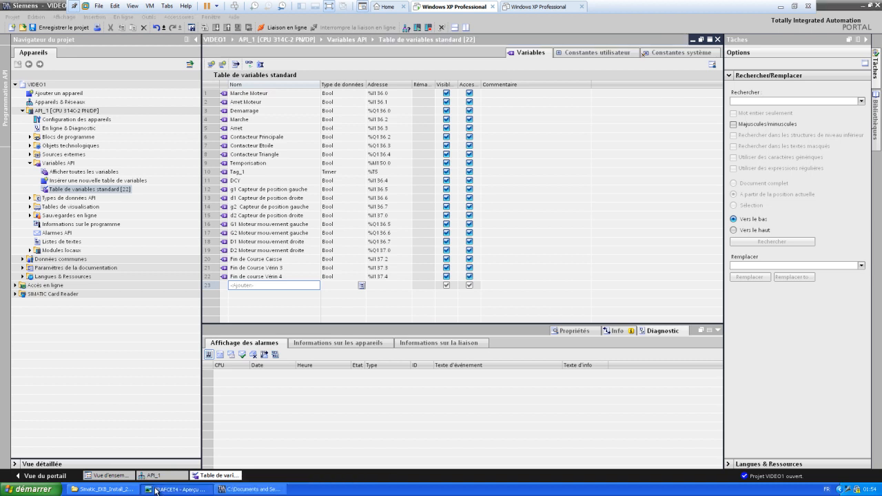
left_click(156, 490)
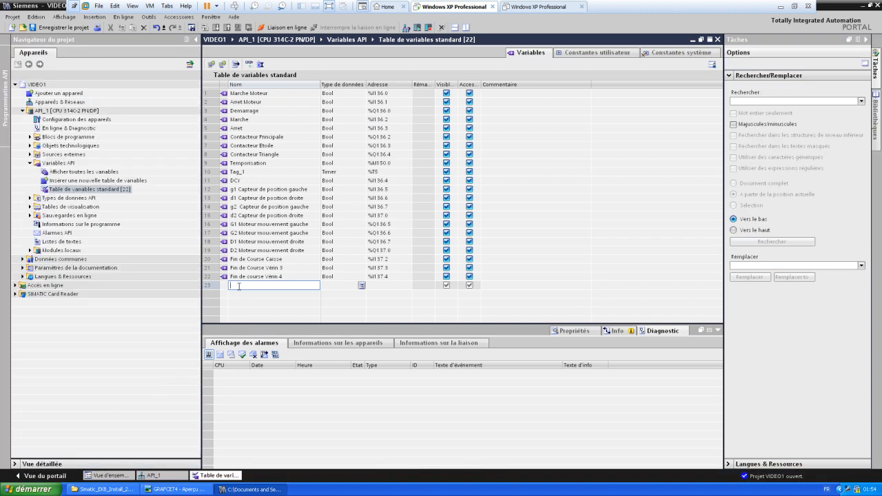
type("Capteur Position Tapis2")
key("Return")
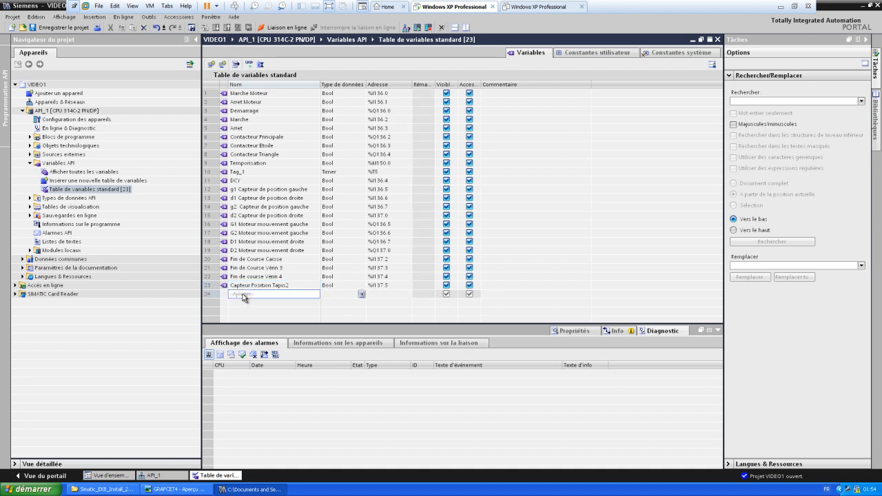
- Try to extend the Capteur Position Tapis2 name cell down into the empty row below
left_click(297, 288)
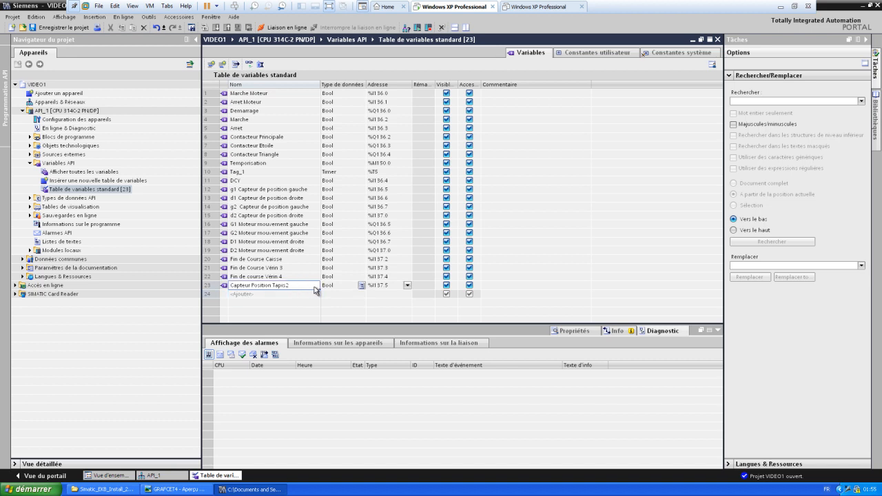
left_click_drag(319, 290, 320, 292)
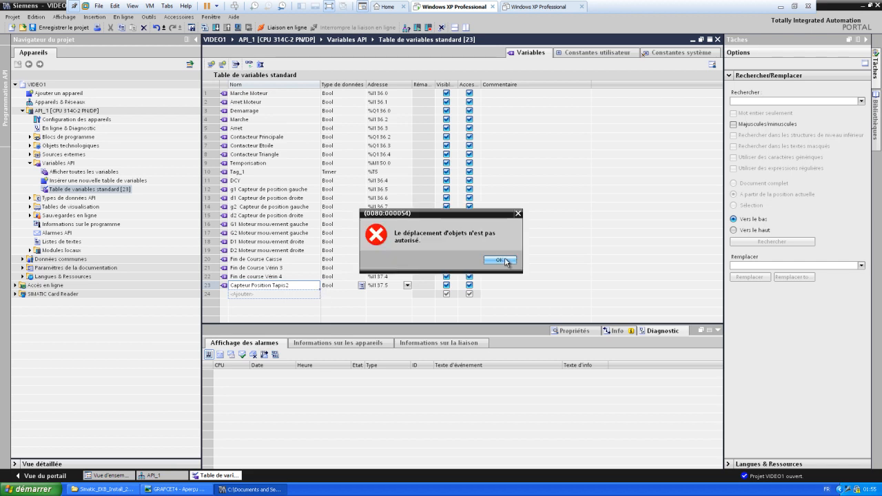
left_click(504, 260)
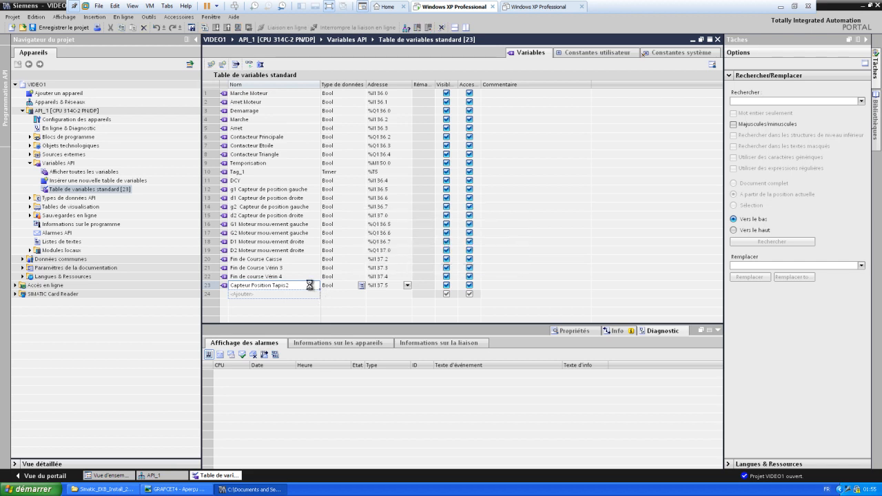
- Copy the name Capteur Position Tapis2 into the next free row and change it to "Capteur Position Tapis3"
double_click(309, 284)
key("ctrl+c")
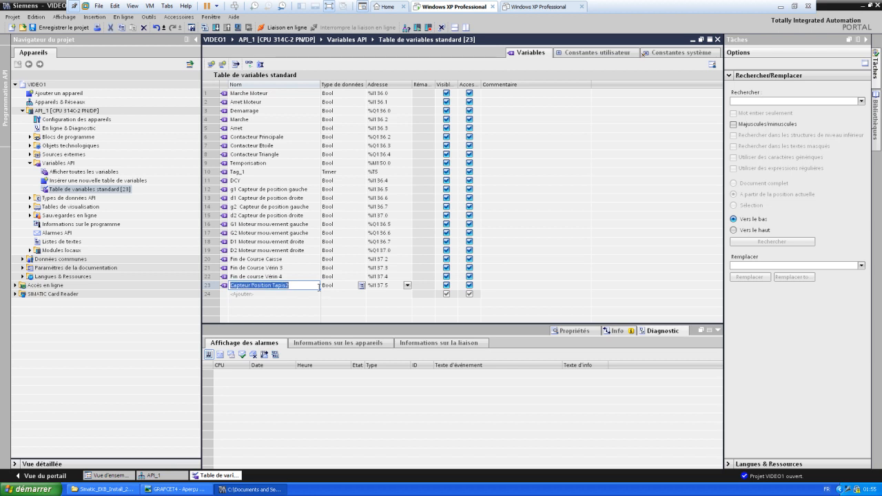
left_click(271, 294)
key("ctrl+v")
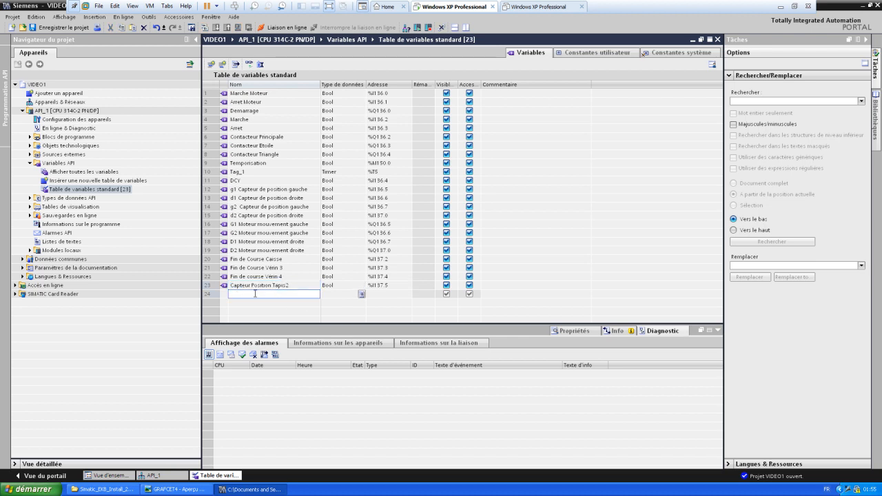
key("BackSpace")
type("3")
key("Return")
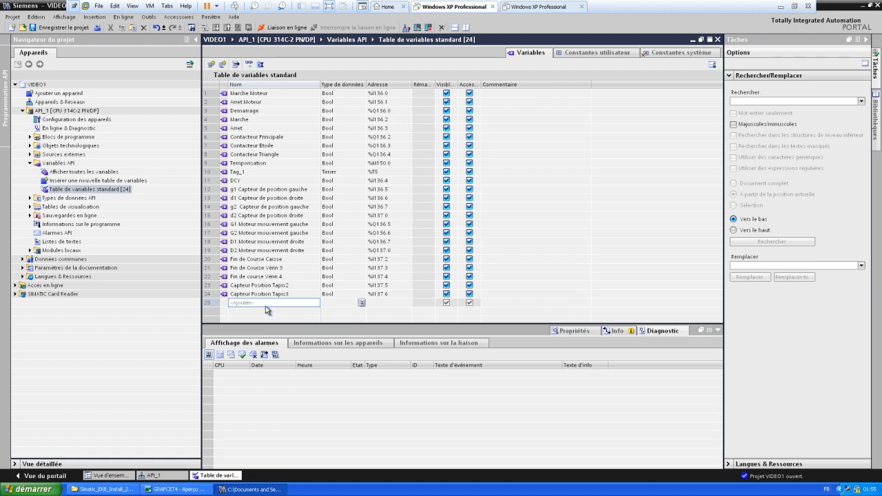
- Consult the GRAFCET4 diagram for the cylinder actions and add a variable named "Avance V1" in the next free row
left_click(175, 489)
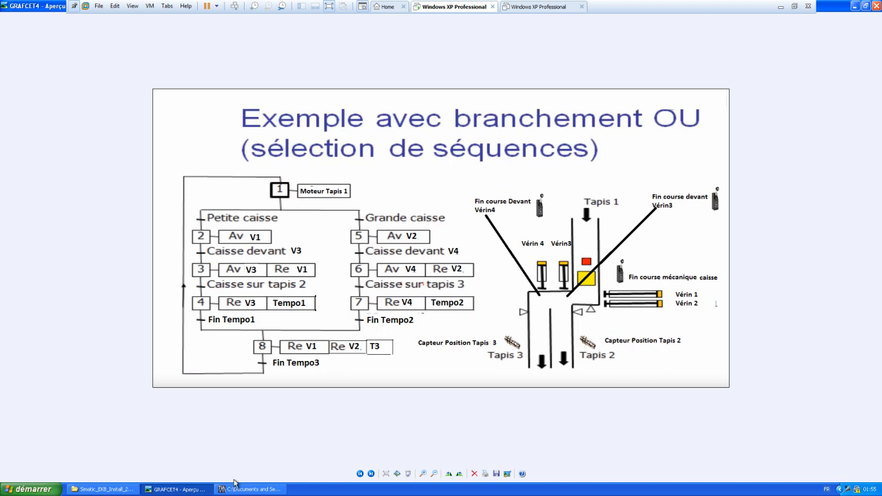
left_click(231, 489)
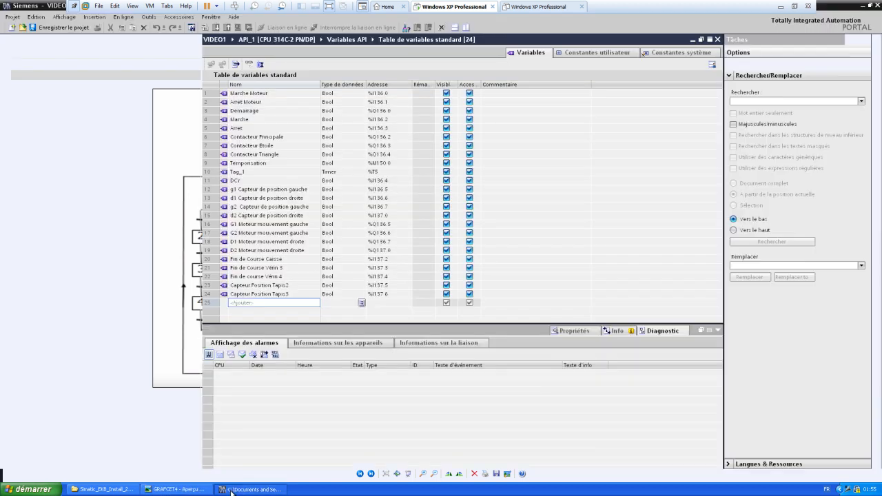
left_click(248, 303)
type("AVance")
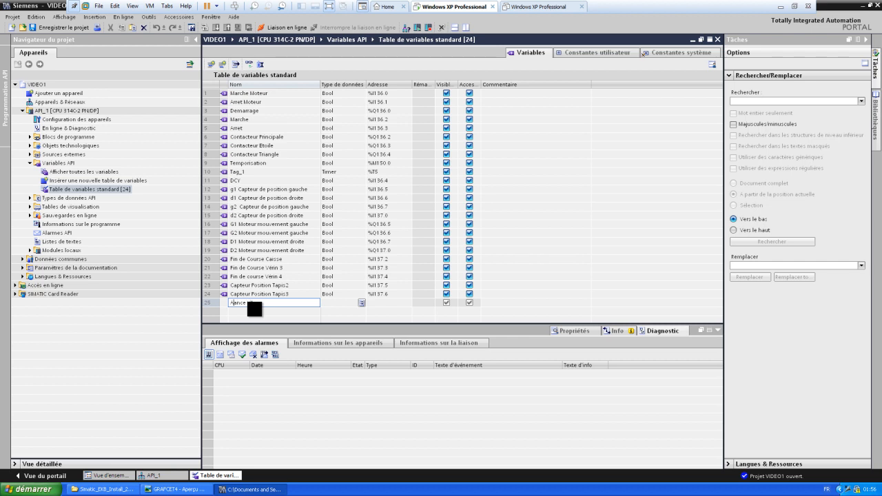
type("v")
key("Return")
- Set the address of Avance V1 to output %Q137.1, with operand identifier Q
left_click(407, 306)
left_click(408, 303)
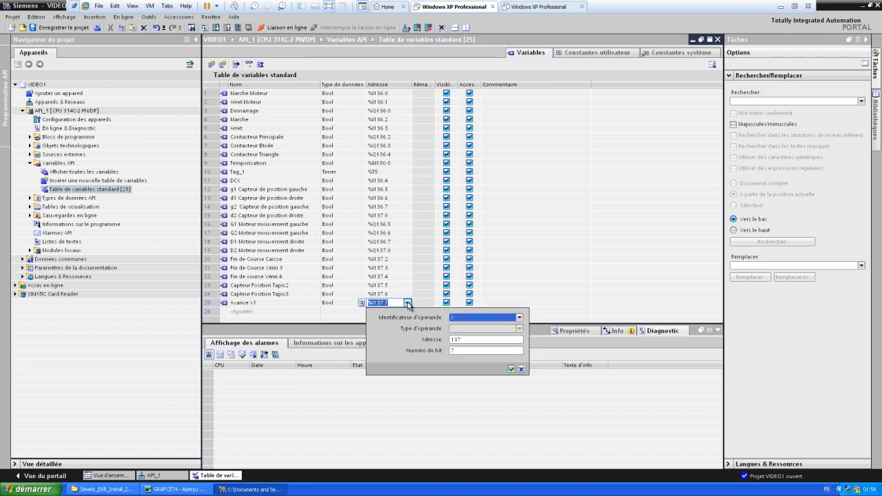
left_click(520, 322)
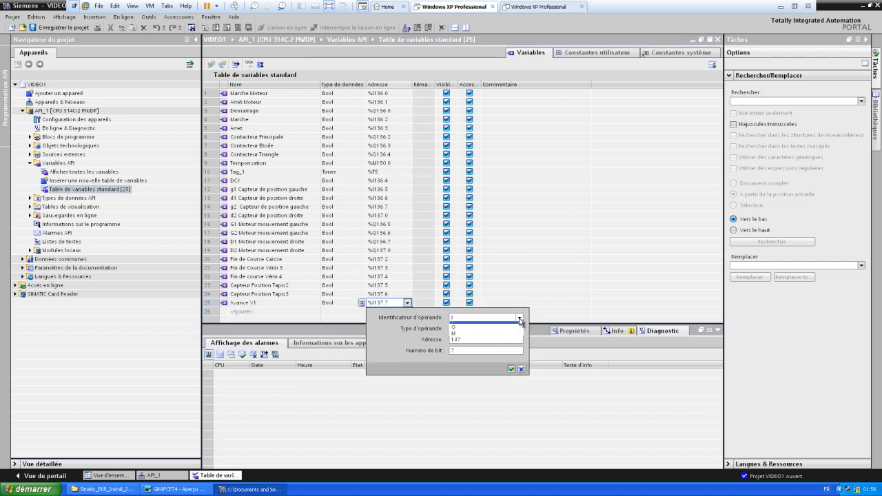
left_click(510, 337)
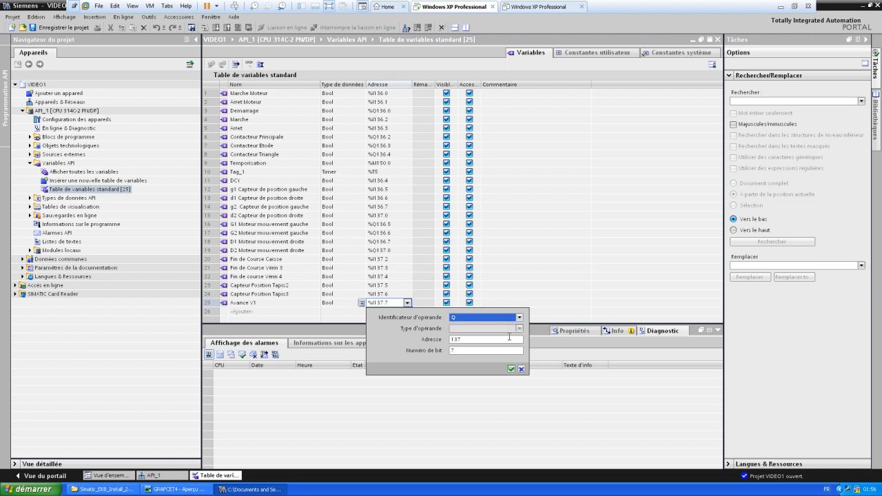
left_click(493, 350)
key("BackSpace")
type("1")
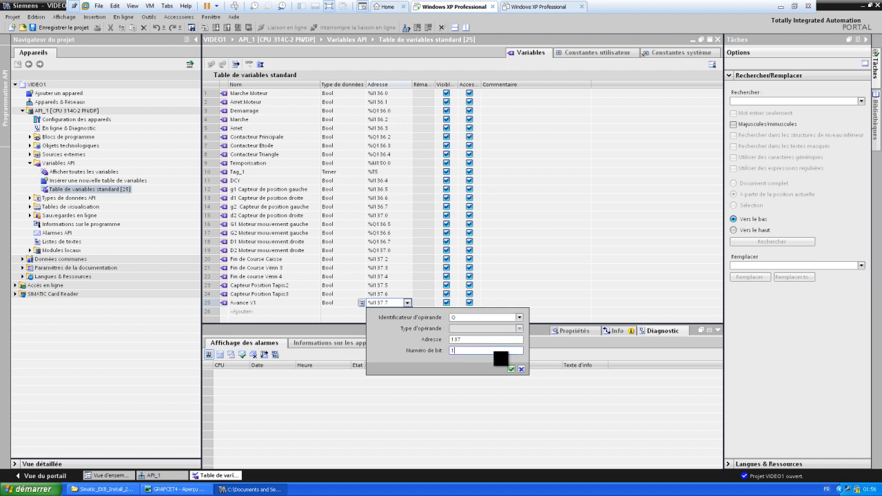
key("BackSpace")
type("0")
key("Return")
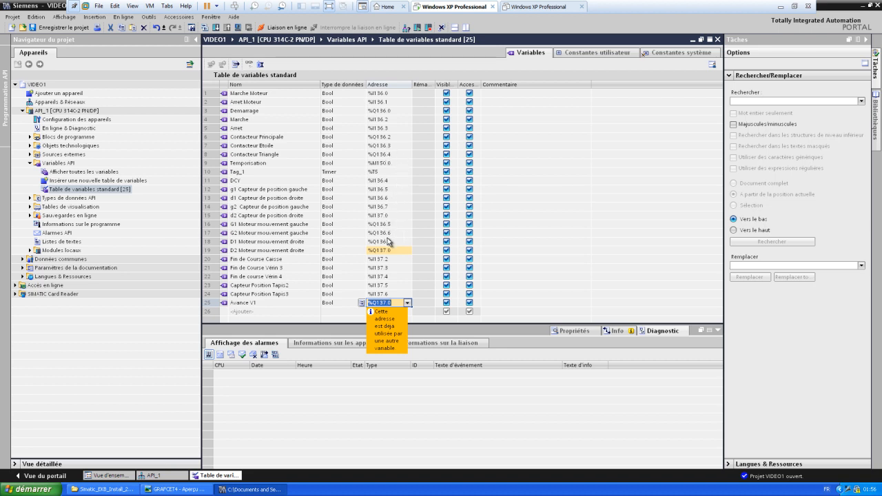
left_click(392, 303)
key("Return")
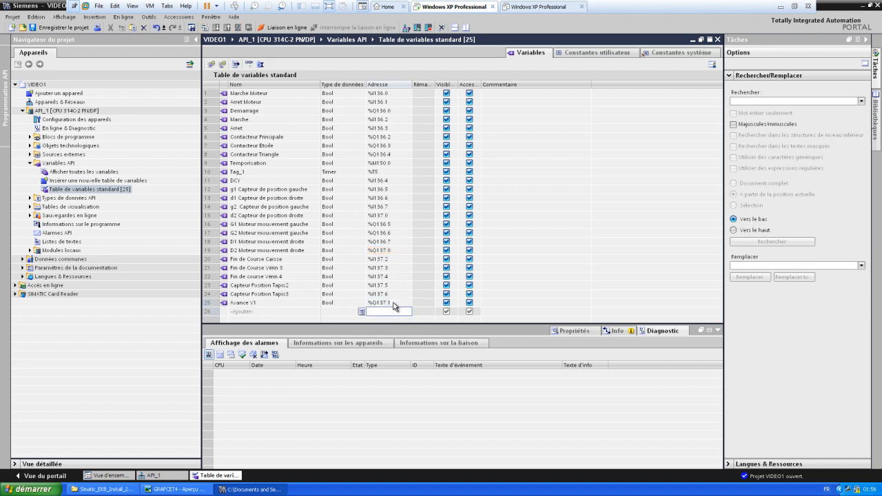
- Add a variable named "Recul V1" in the next free row of the standard variable table
left_click(249, 313)
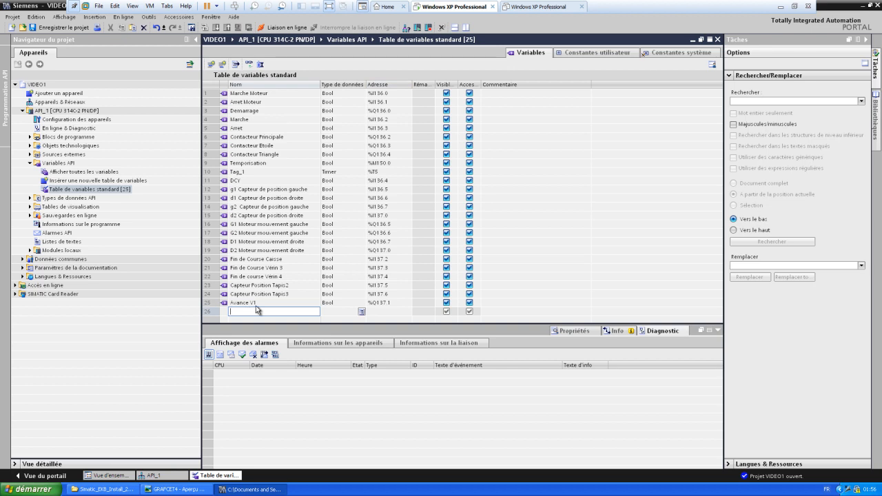
type("Recul V1")
key("Return")
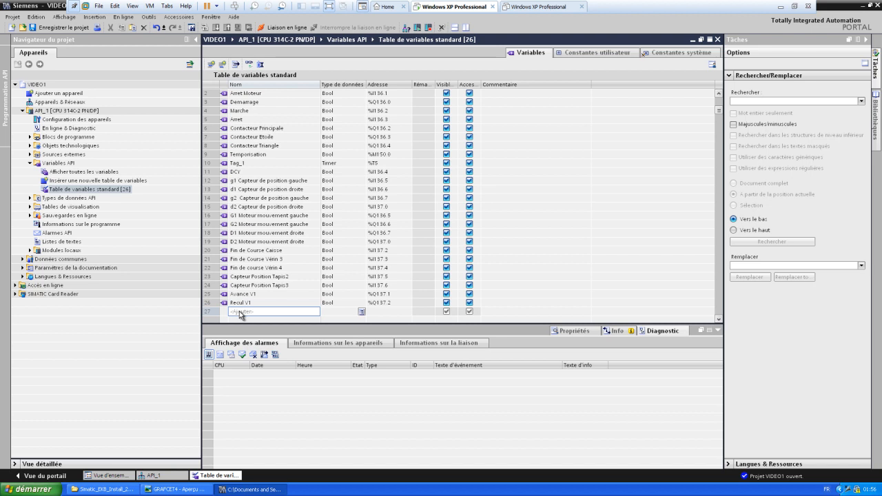
- Add the cylinder 2 variables "Avance V2" and "Recul V2" in the next two free rows
left_click(239, 311)
type("AV")
type("ance V2")
key("Return")
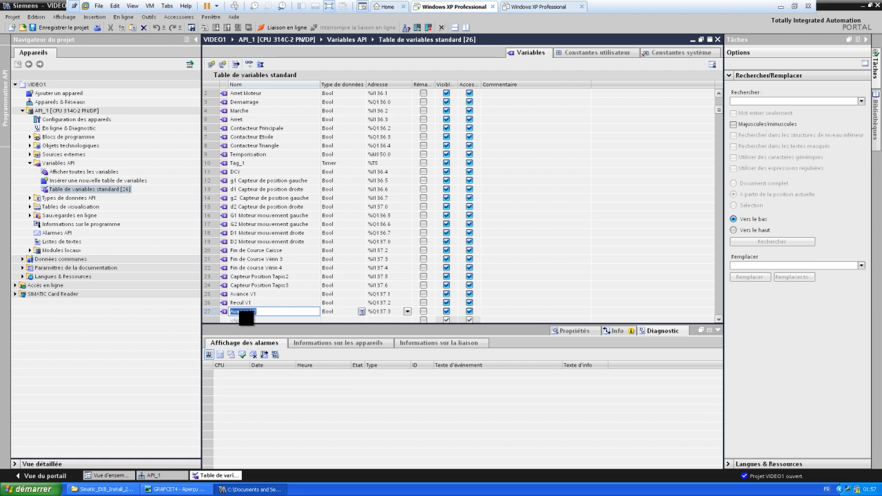
key("Return")
left_click(238, 312)
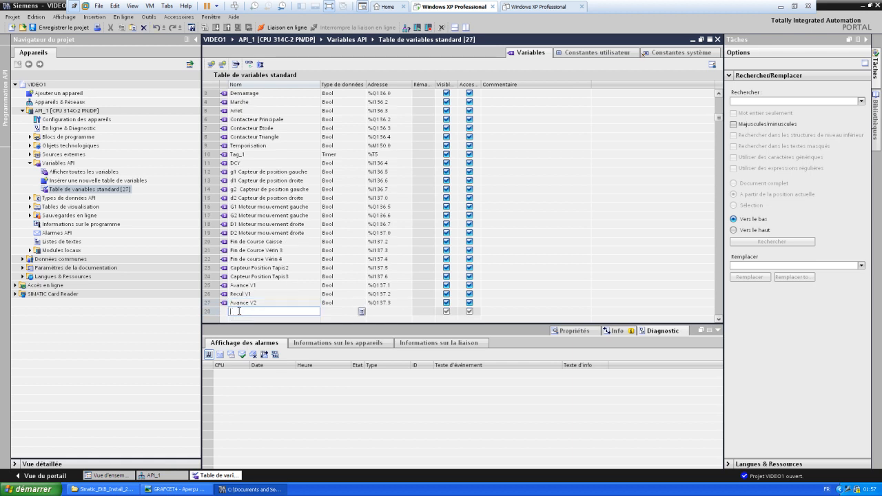
type("F")
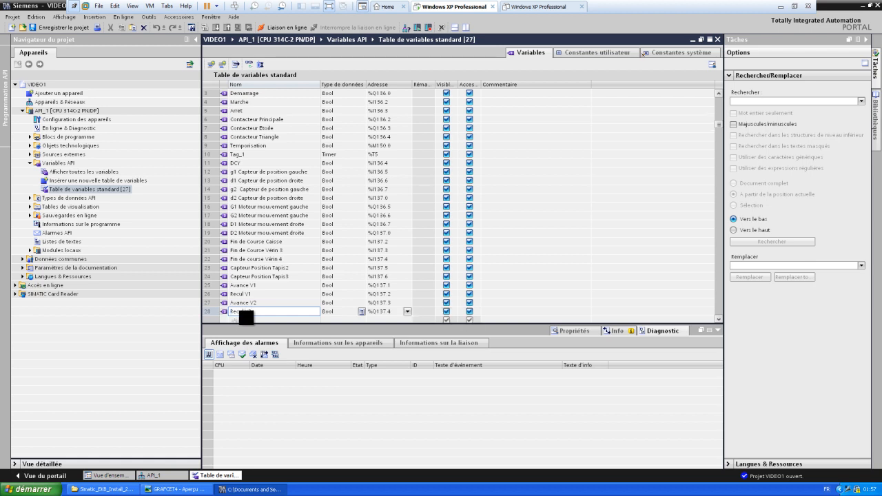
key("Return")
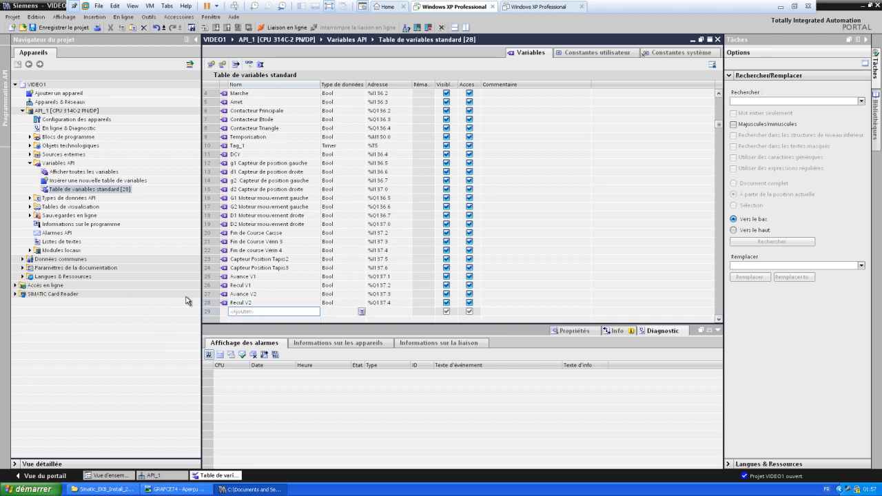
- Add the cylinder 3 variables "Avance V3" and "Recul V3" in the next two free rows
type("Avance V3")
key("Return")
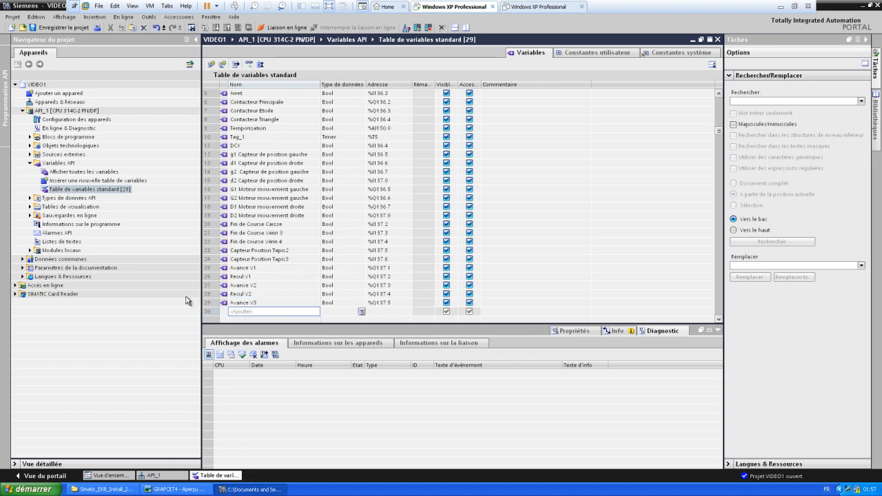
type("Recul V3")
key("Return")
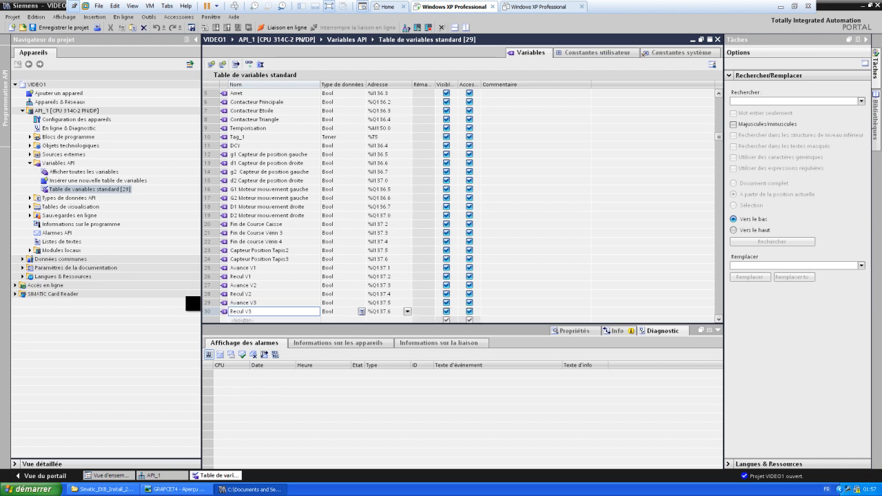
- Add the cylinder 4 variables "Avance V4" and "Recul V4" in the next two free rows
left_click(256, 310)
type("A")
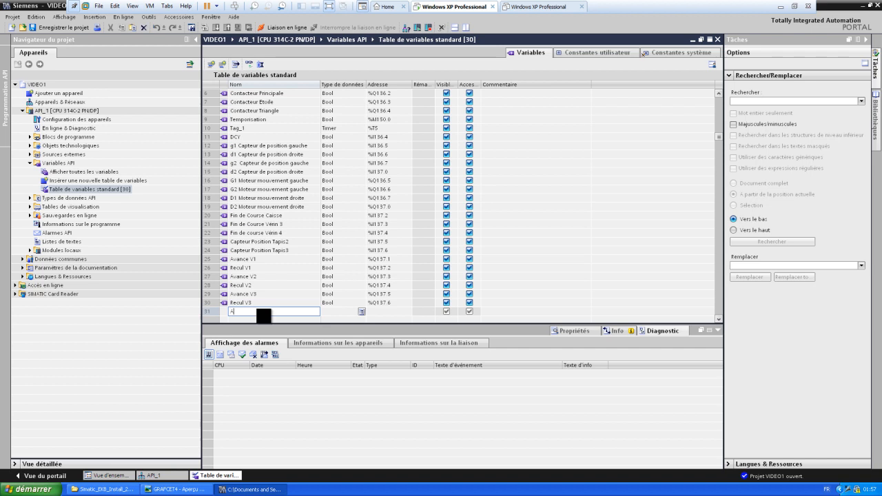
type("vance V4")
key("Return")
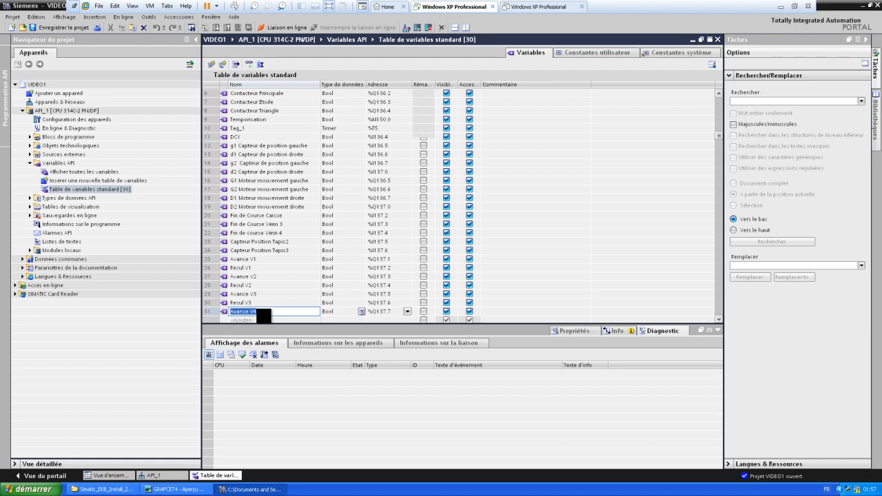
left_click(267, 317)
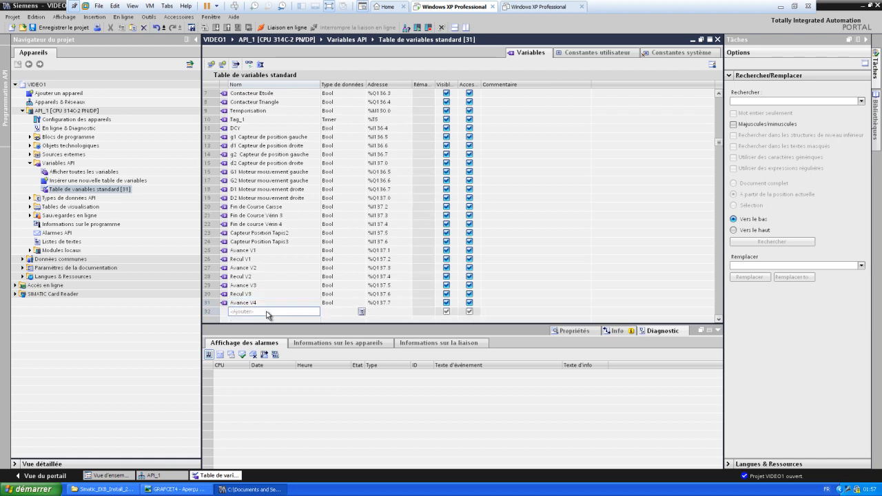
type("Rev")
type("cul V4")
key("Return")
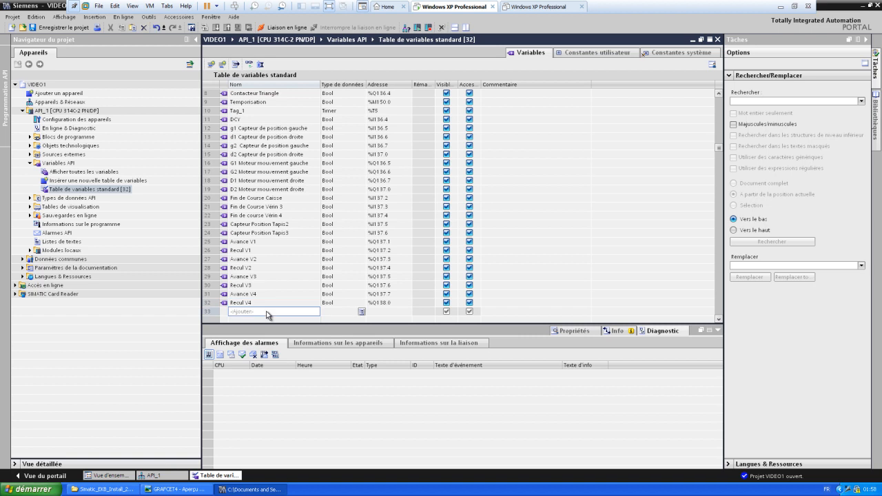
- Consult the GRAFCET4 diagram for the step 1 action and add a variable named "Moteur Tapis1" in the next free row
left_click(174, 489)
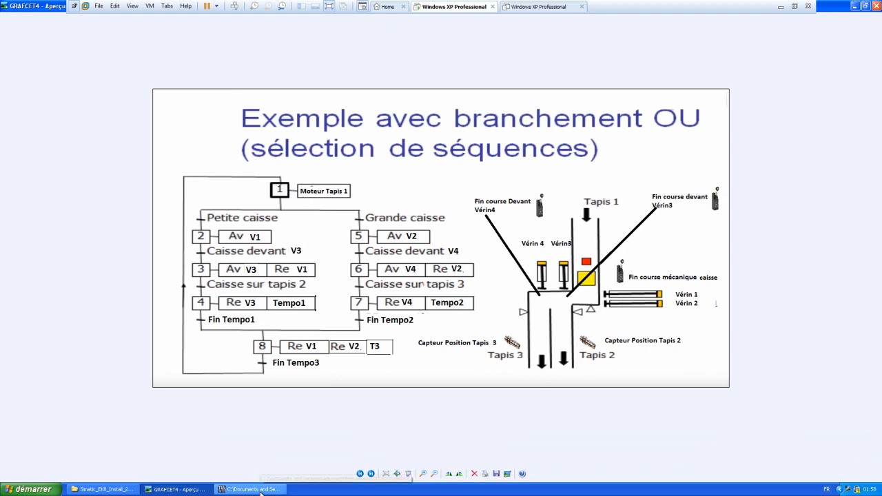
left_click(260, 490)
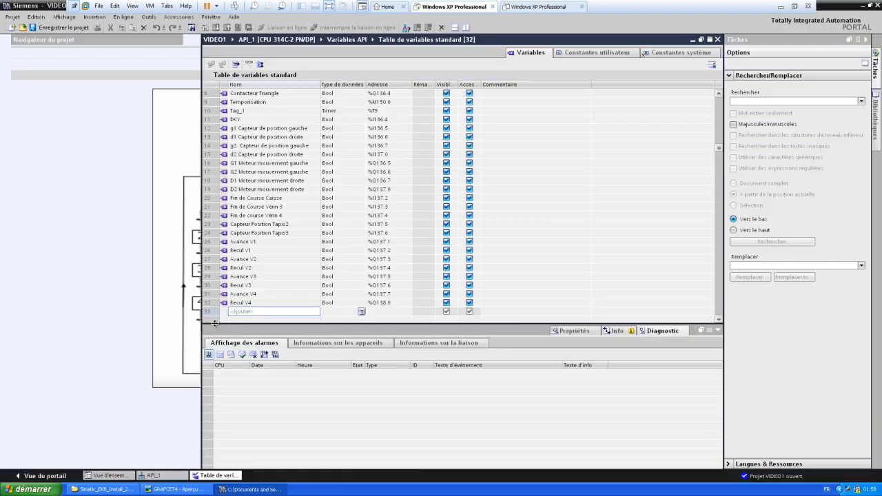
left_click(244, 309)
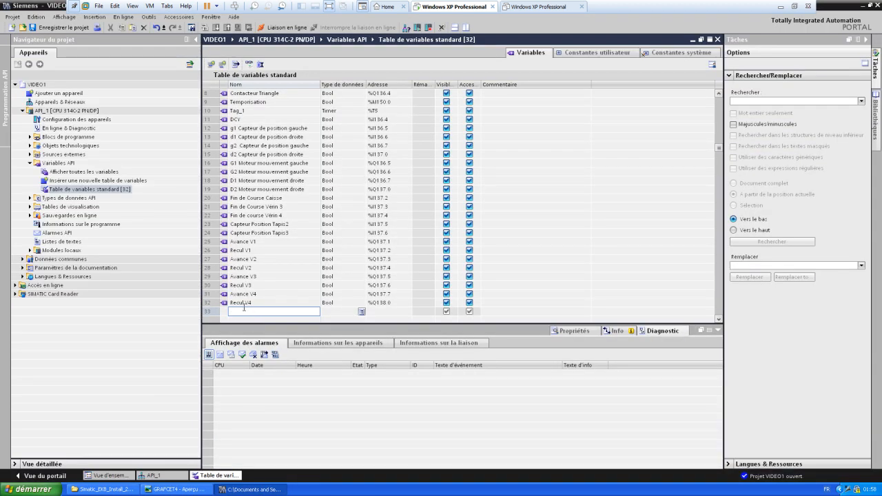
type("Mote")
type("1")
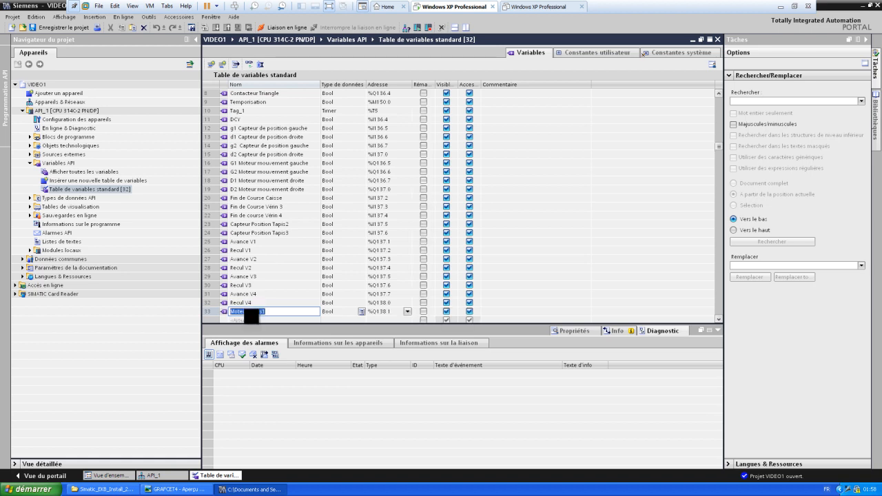
key("Return")
- Check the timers in the GRAFCET4 diagram and add a variable named "Tempo1" in the next free row
left_click(198, 491)
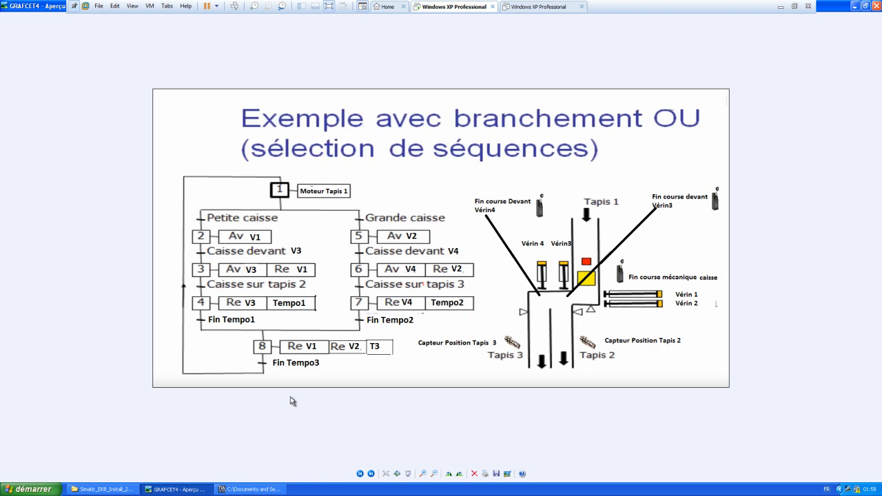
left_click(227, 489)
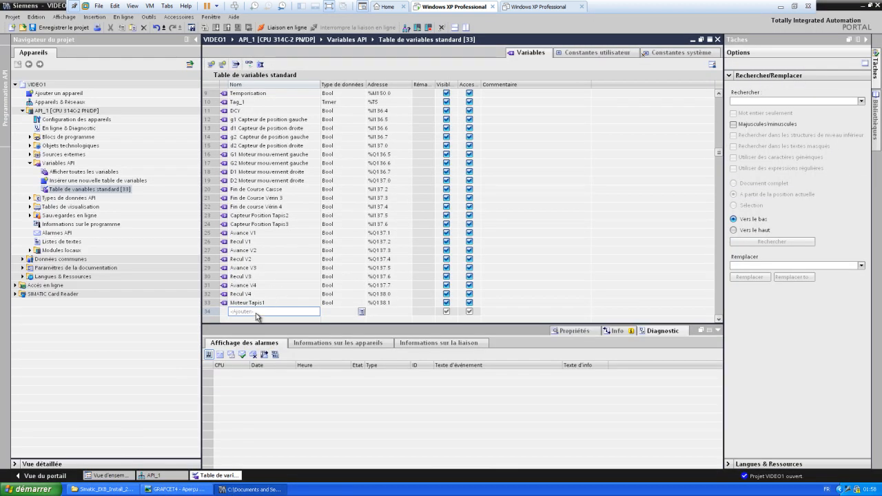
left_click(252, 310)
type("Tempo1")
left_click(338, 311)
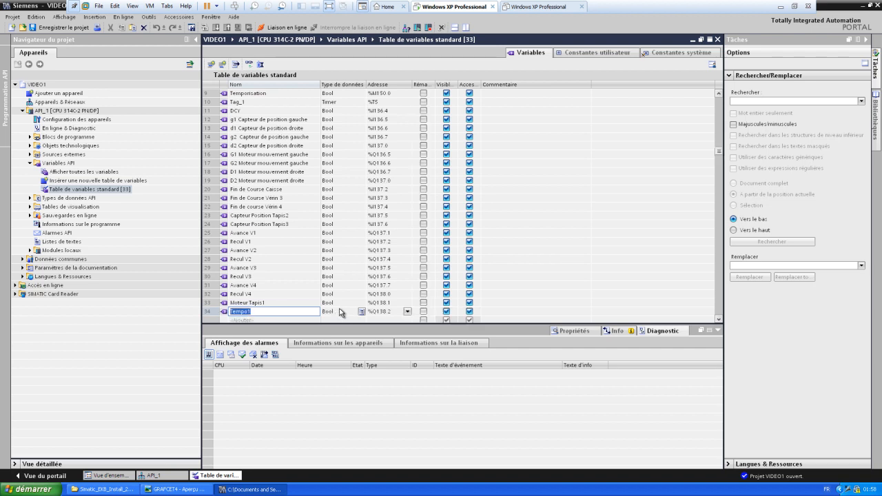
- Set the address of Tempo1 to memory bit %M150.2, with operand identifier M and address 150
left_click(407, 312)
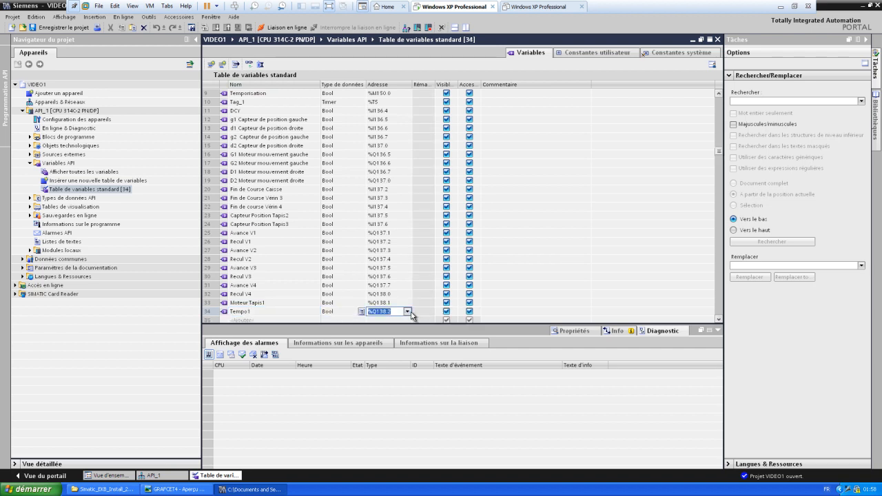
left_click(519, 332)
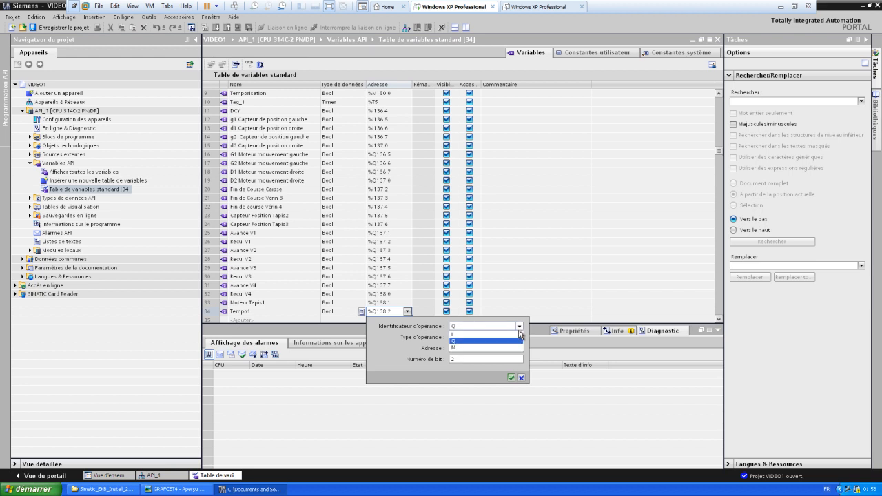
left_click(487, 347)
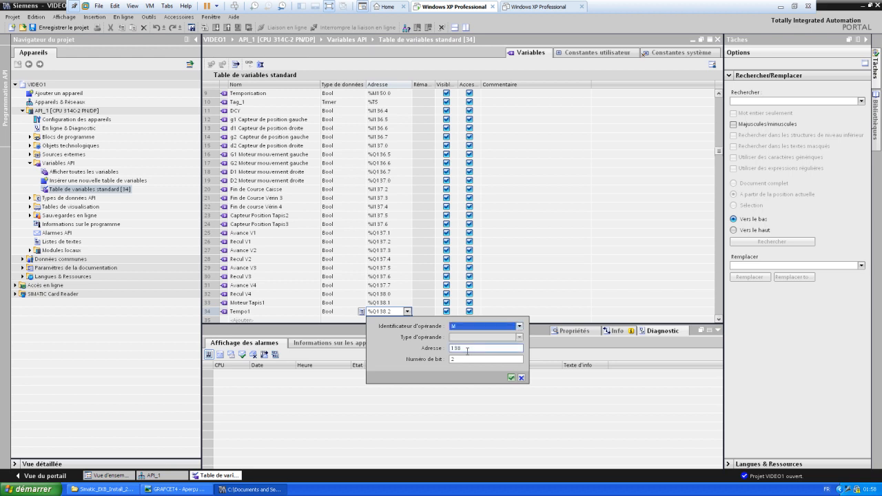
double_click(487, 348)
type("150")
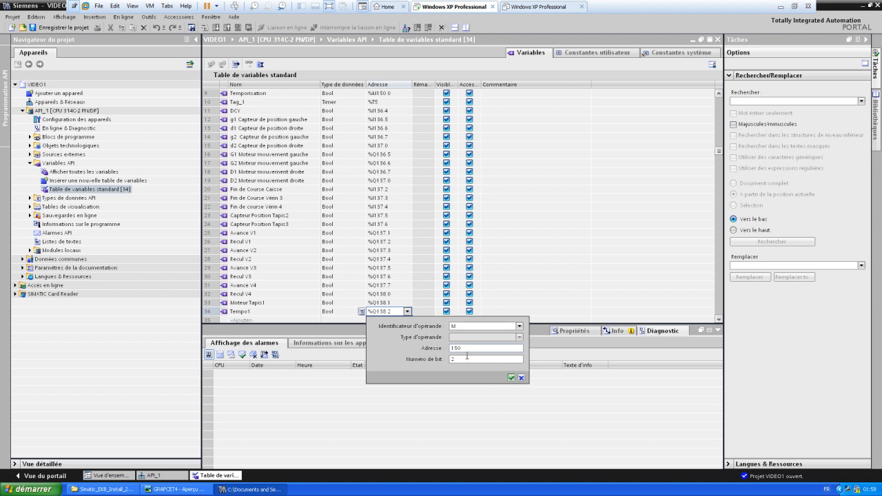
double_click(466, 356)
key("Return")
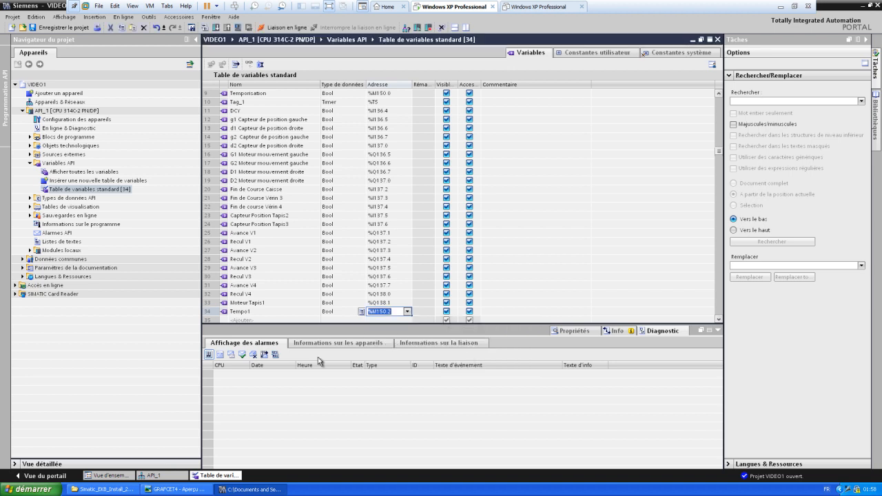
- Extend the Tempo1 name cell down row by row to create the variables Tempo2 and Tempo3
left_click(288, 315)
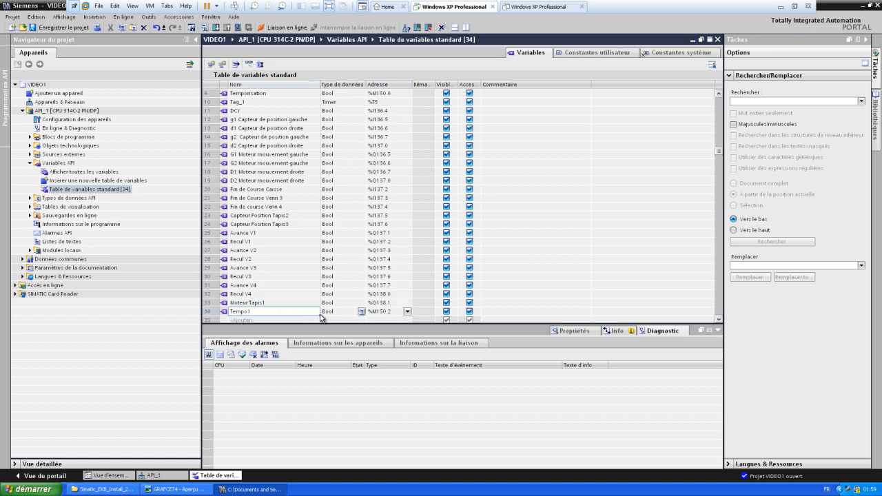
left_click_drag(320, 319, 755, 301)
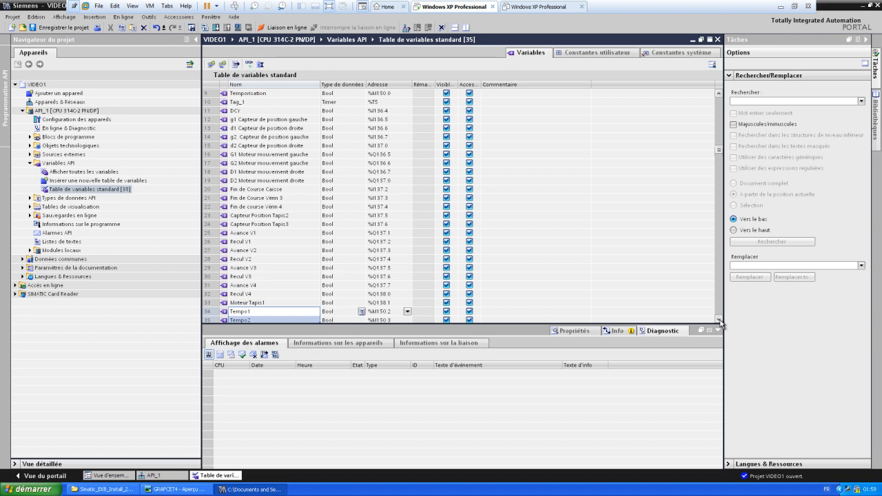
scroll(422, 249, "down", 5)
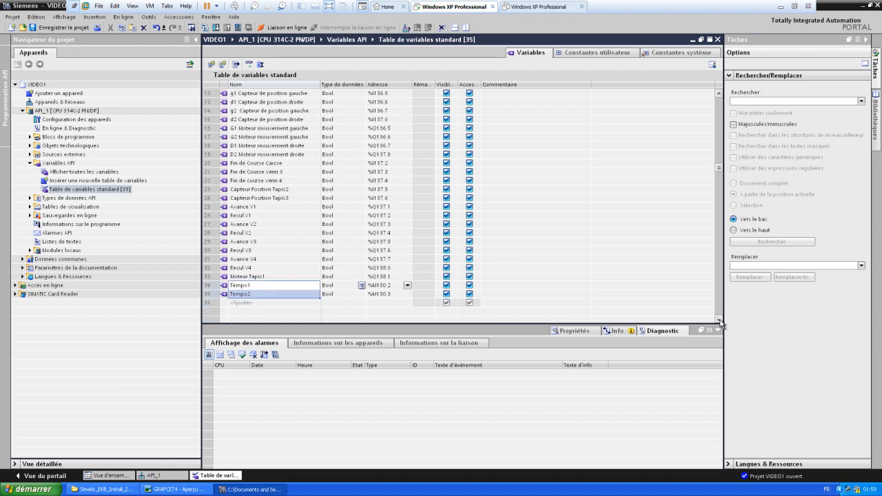
scroll(422, 249, "down", 1)
scroll(320, 273, "down", 1)
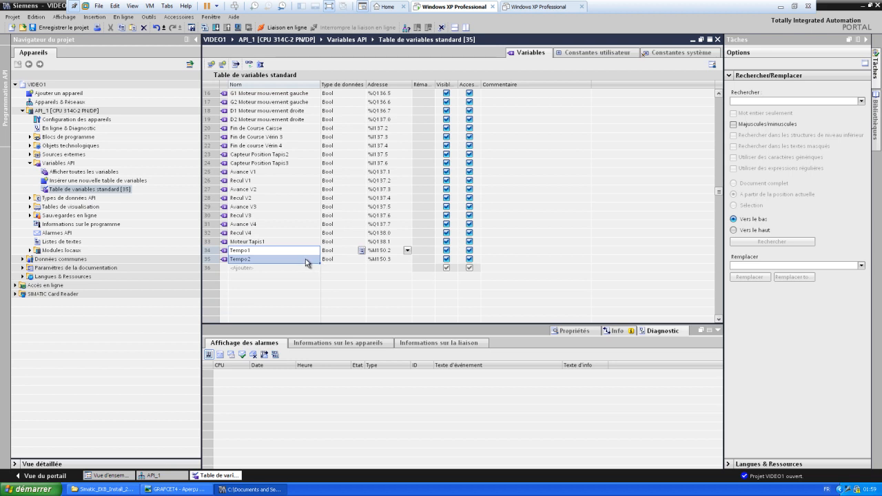
left_click(305, 259)
left_click_drag(320, 263, 321, 277)
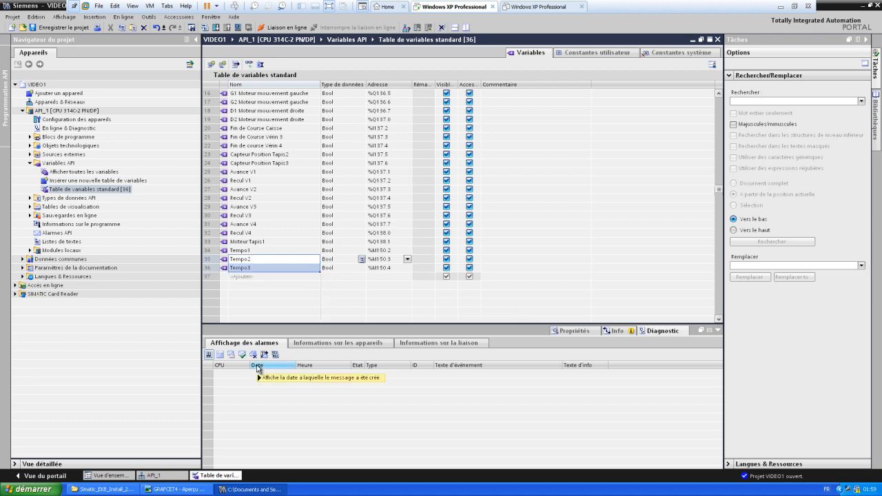
- Collapse the Variables API folder in the project tree and expand the Blocs de programme folder
left_click(30, 162)
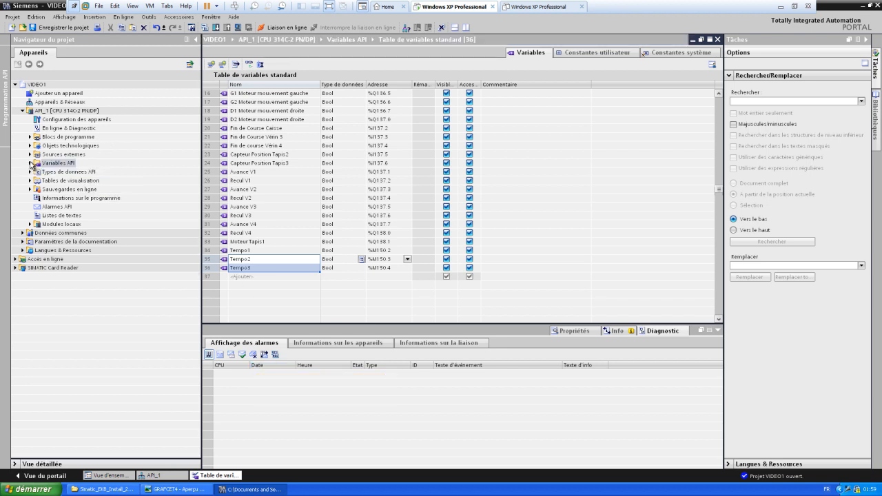
left_click(33, 163)
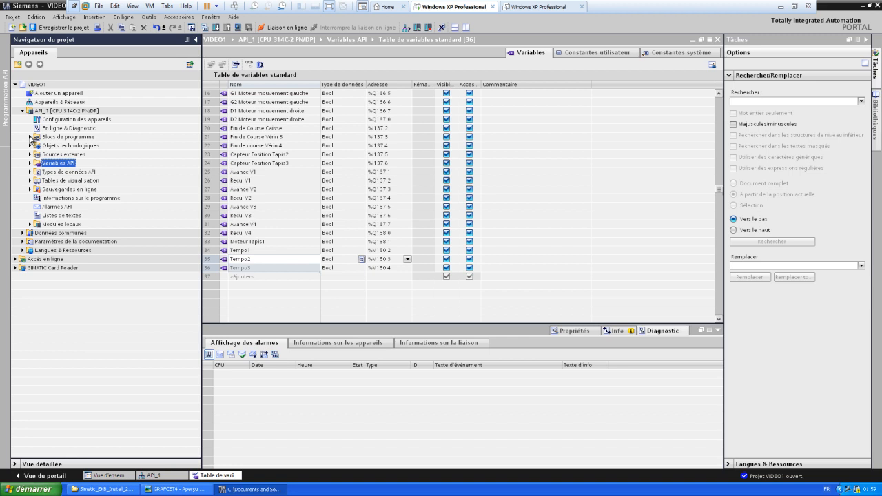
left_click(30, 137)
left_click(31, 137)
left_click(31, 137)
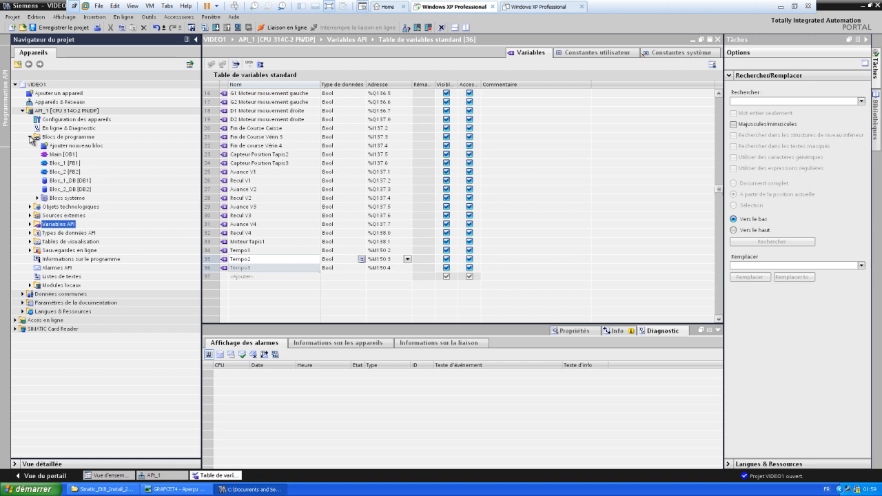
- Add a new function block (FB) in the GRAPH language with its default name and automatic numbering, and open it
left_click(85, 147)
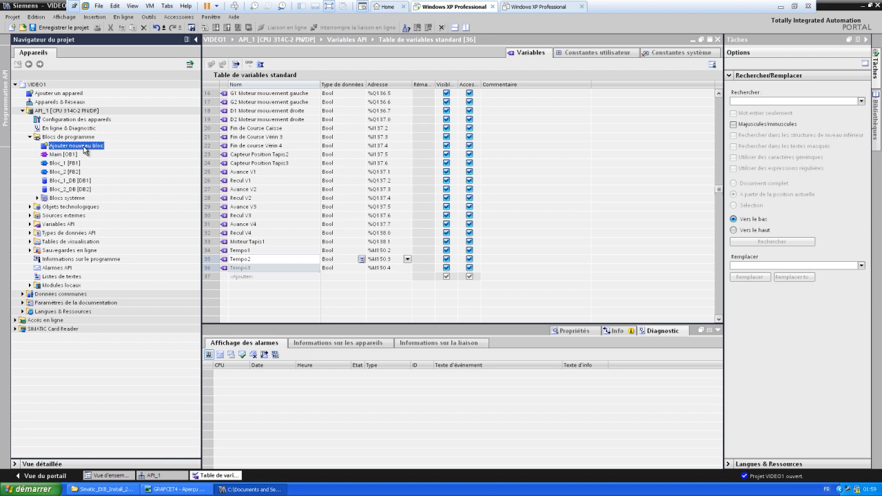
double_click(85, 148)
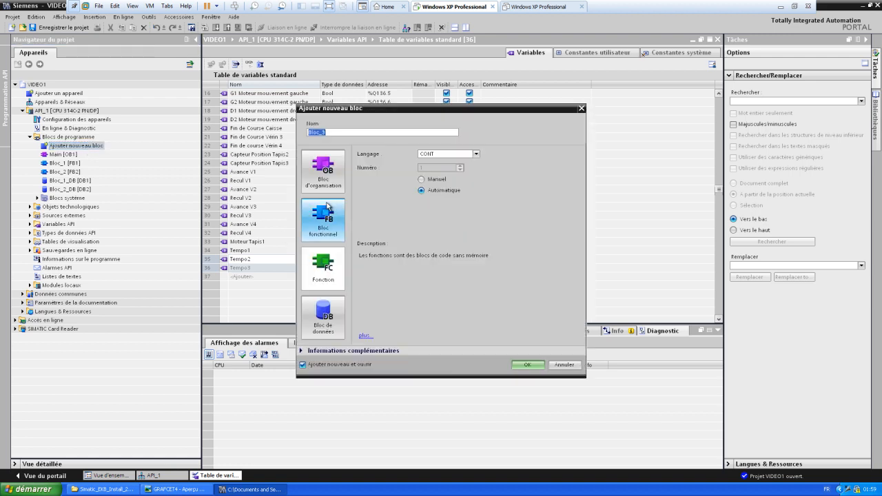
left_click(328, 235)
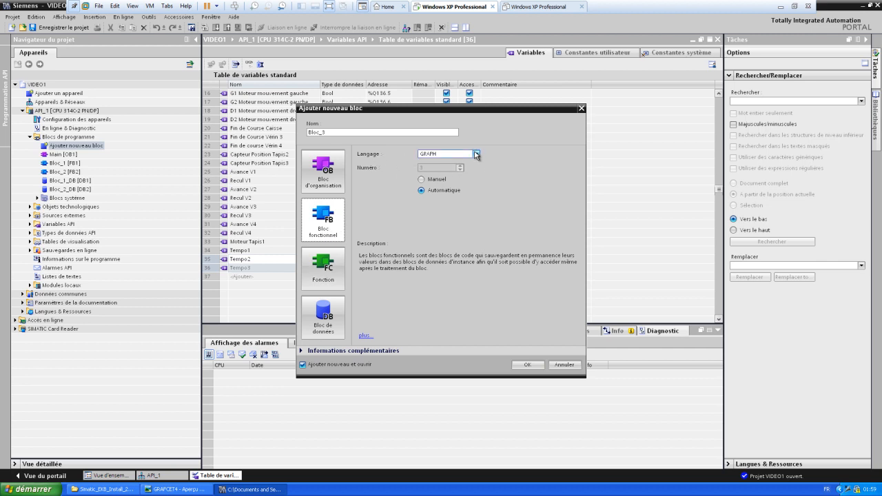
left_click(529, 367)
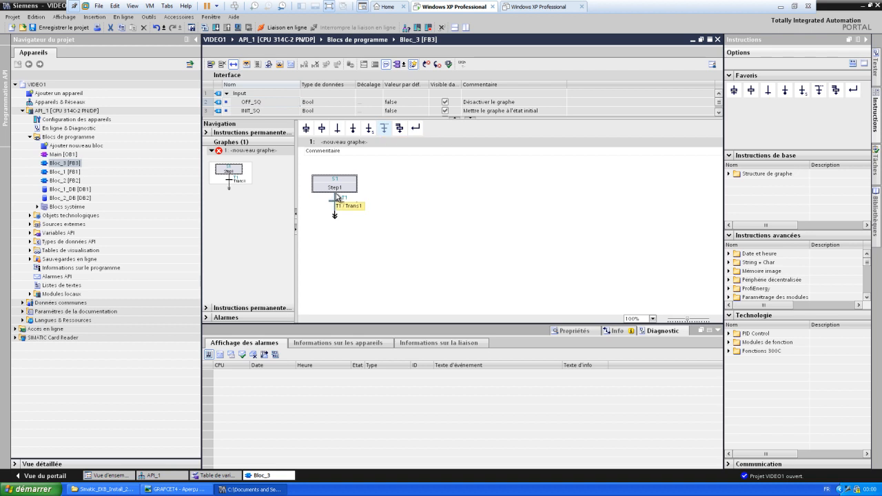
- Switch to the GRAFCET4 diagram to examine the sequence of steps and transitions
left_click(175, 489)
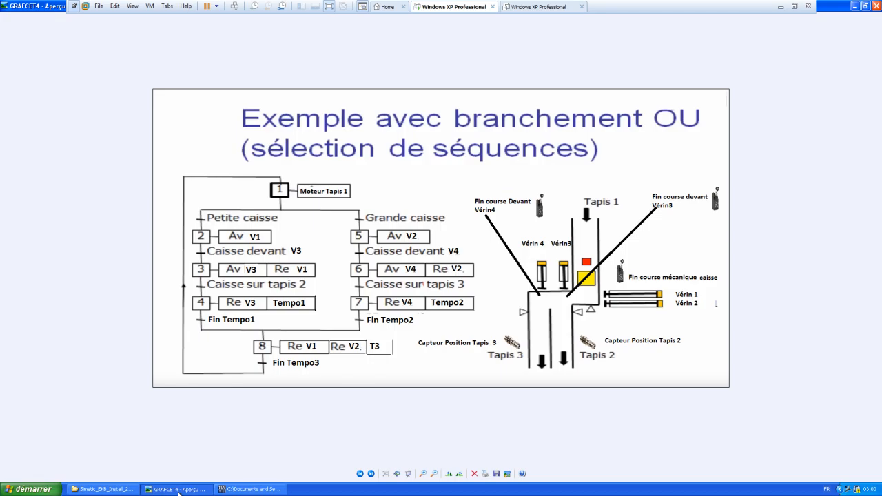